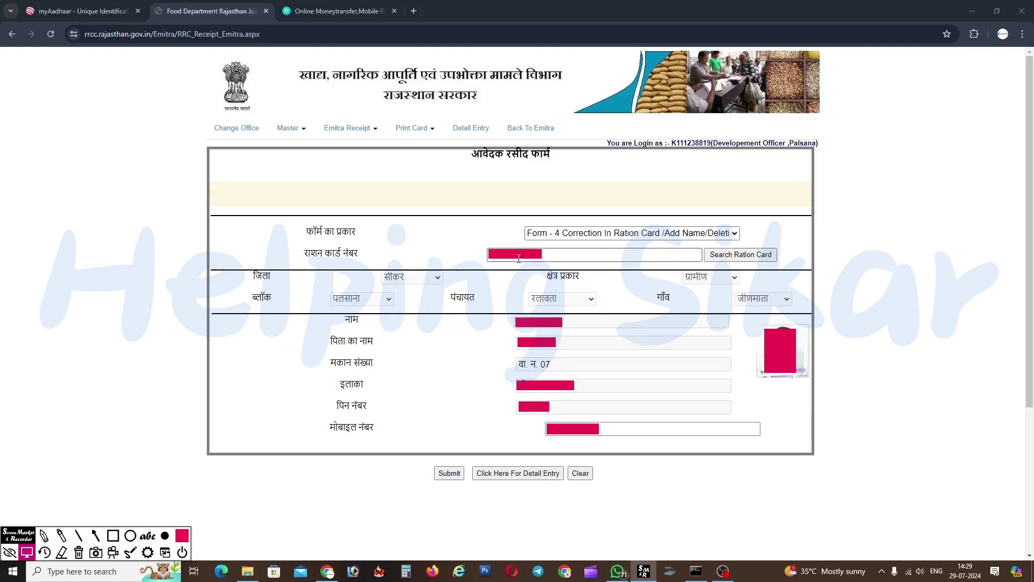
- Outline the Submit button with a thinner red marker rectangle and submit the applicant receipt form
drag(343, 326, 378, 393)
drag(326, 423, 384, 441)
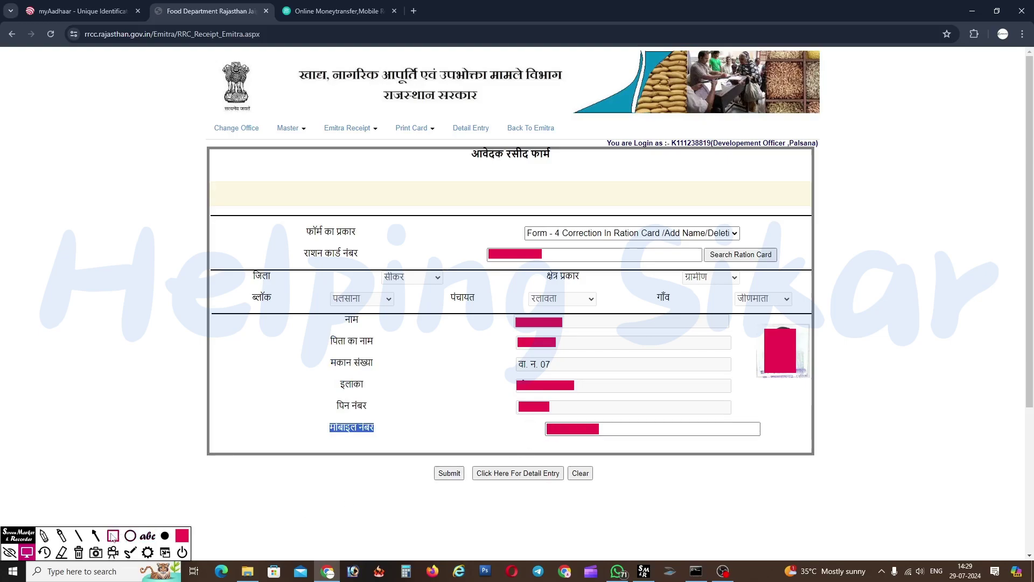
click(165, 535)
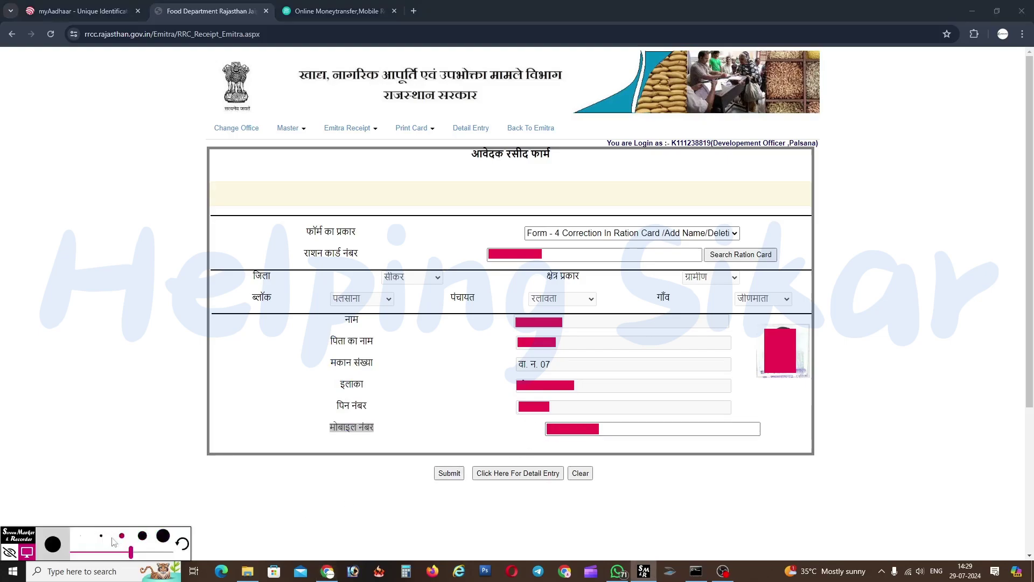
click(182, 543)
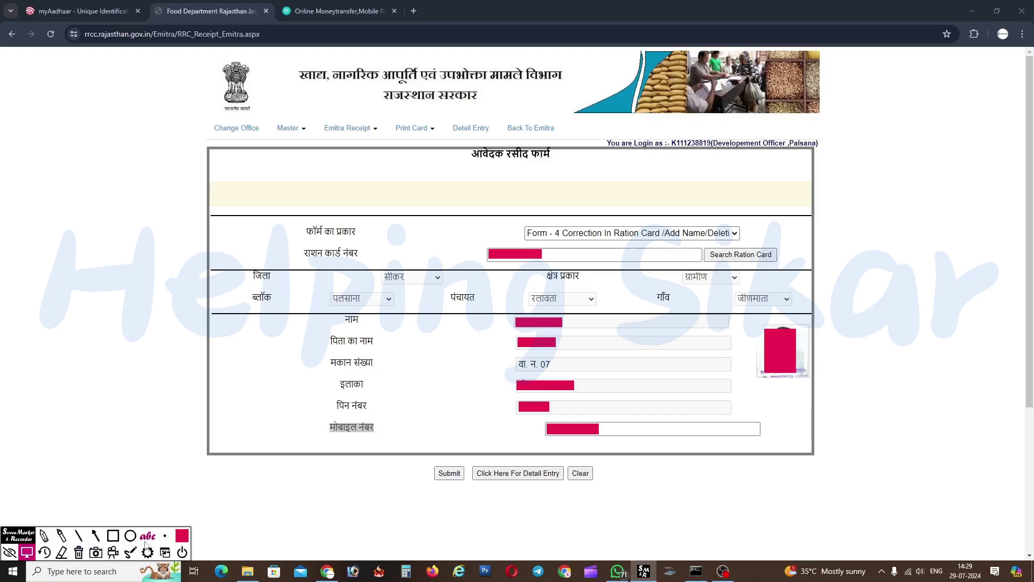
click(113, 535)
drag(392, 454, 476, 493)
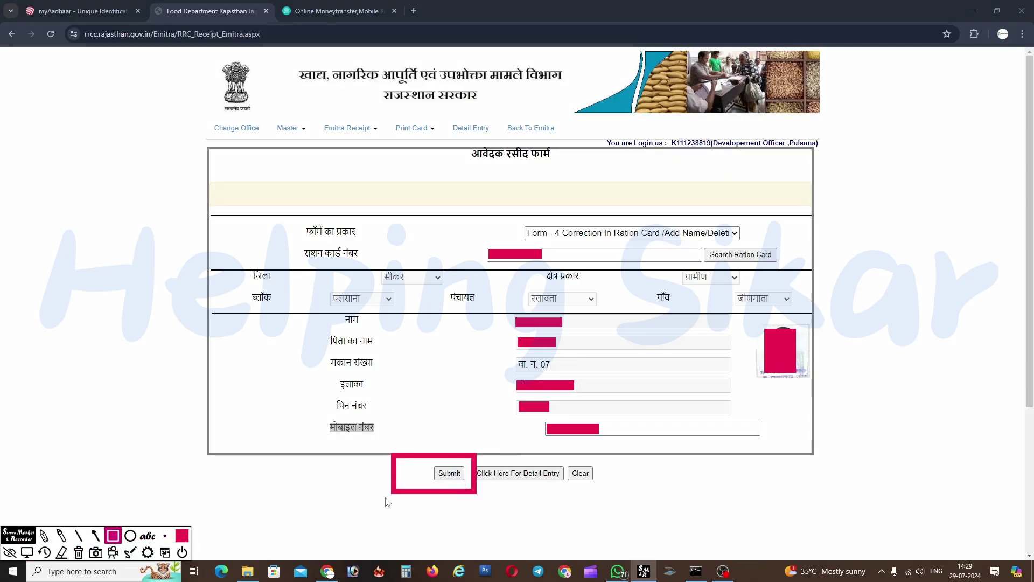
click(27, 553)
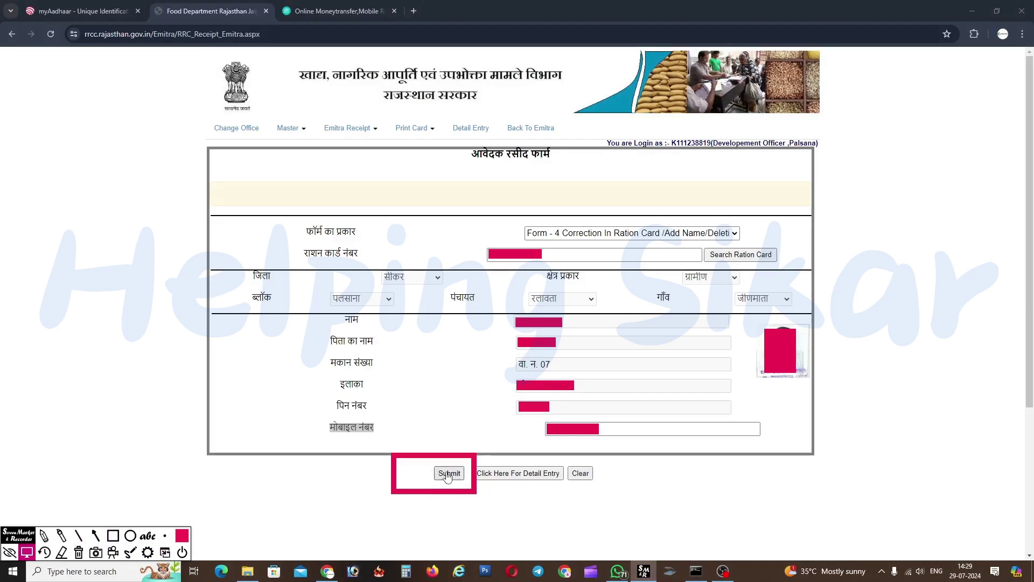
click(447, 474)
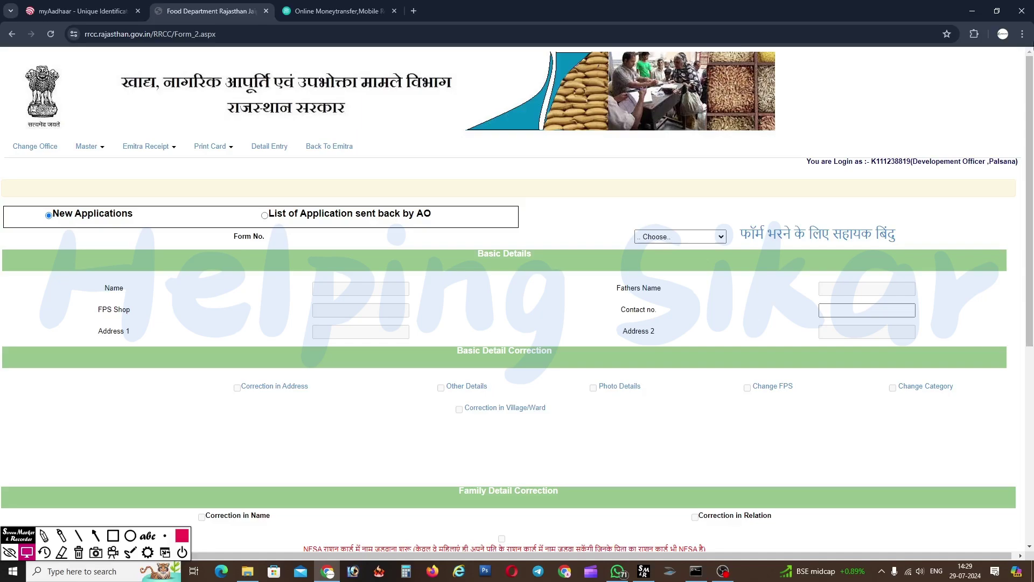
- Examine the correction form's sections, the NFSA name-addition note, and the New Applications and sent-back application options
scroll(1033, 170, down, 1)
scroll(1033, 169, down, 4)
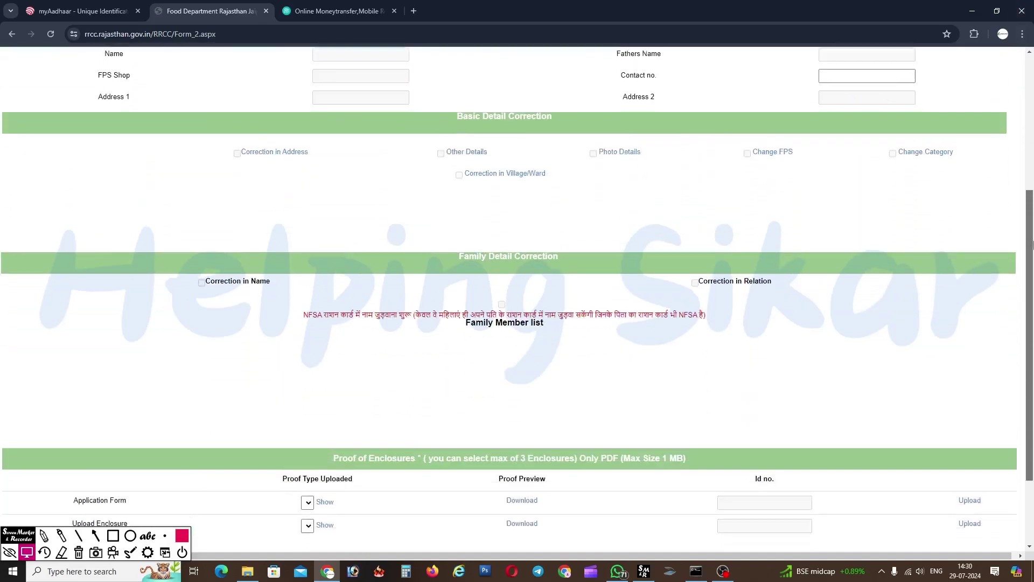
drag(307, 305, 716, 316)
click(715, 316)
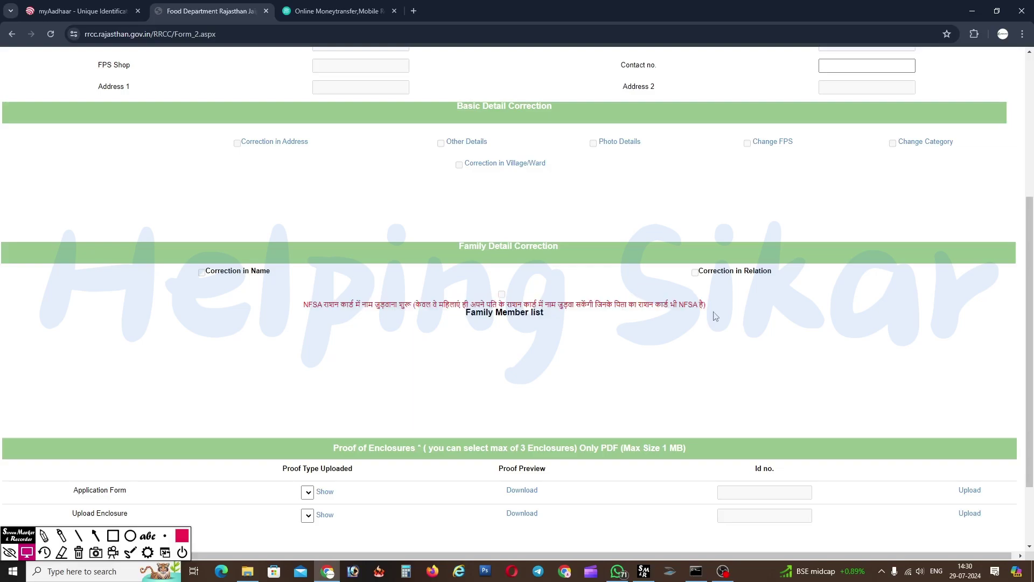
scroll(715, 316, up, 5)
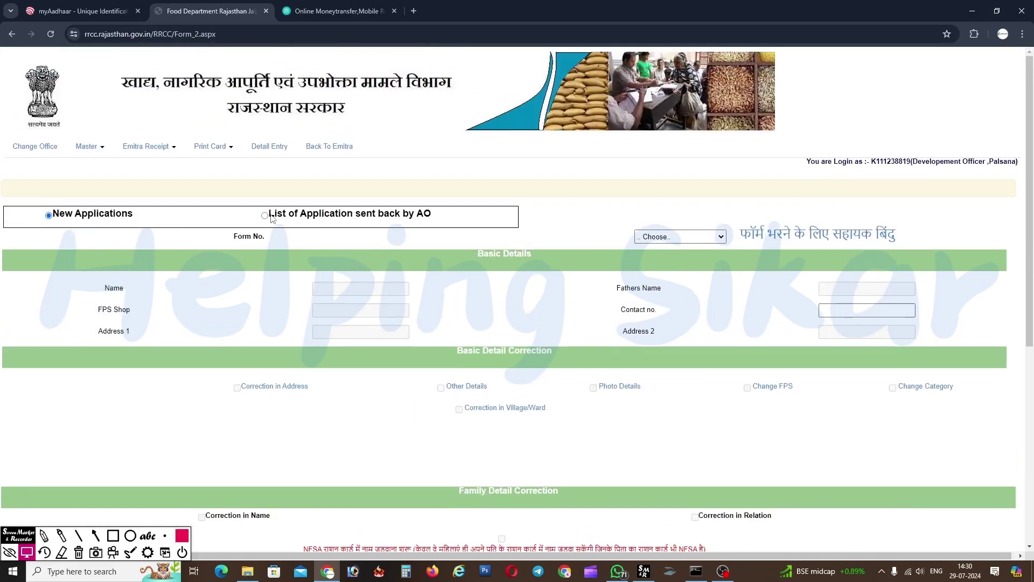
drag(268, 218, 425, 235)
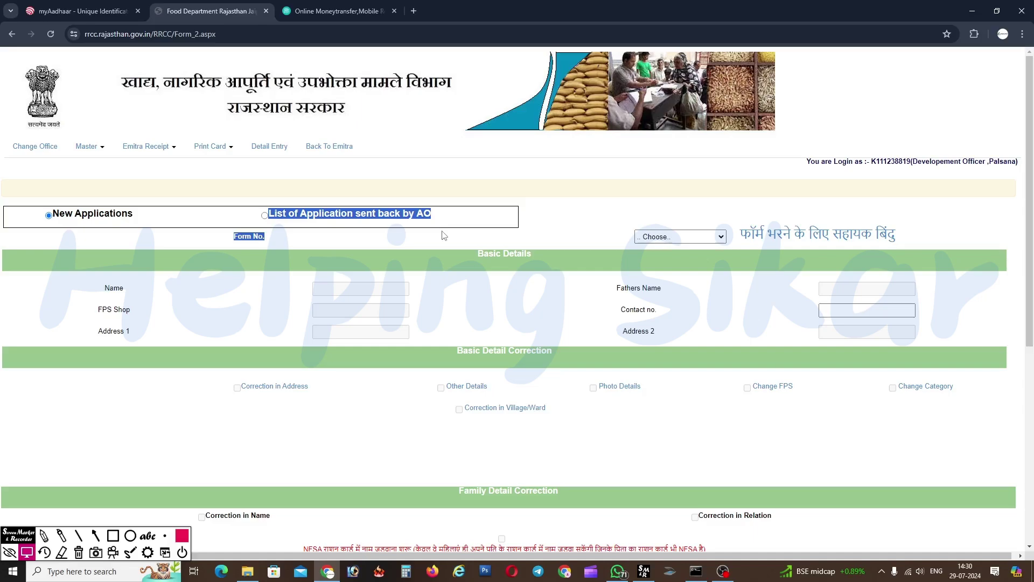
drag(54, 216, 157, 216)
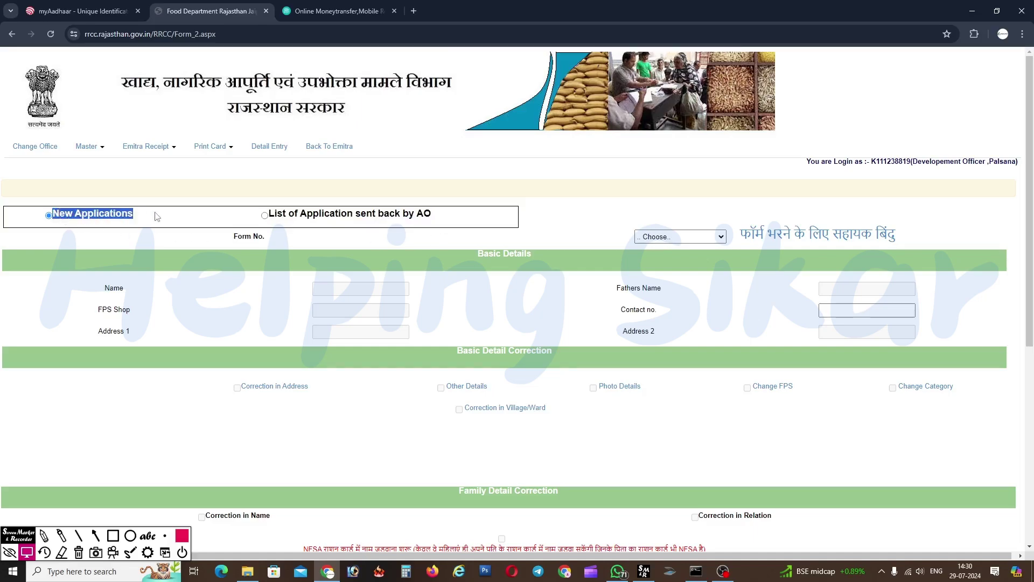
click(156, 216)
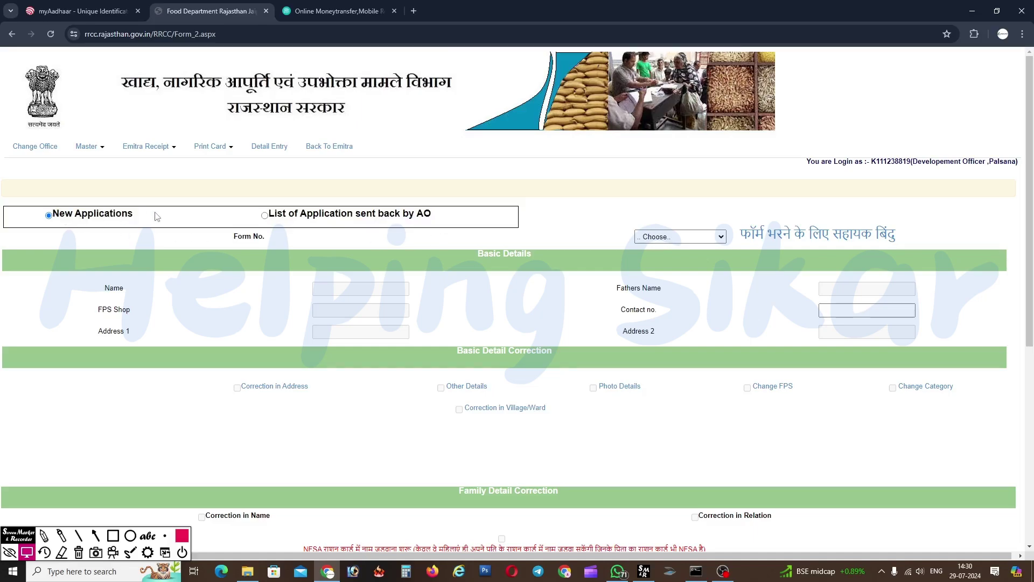
- Load the applicant's form number from the new applications and review its basic details and family member list
click(662, 242)
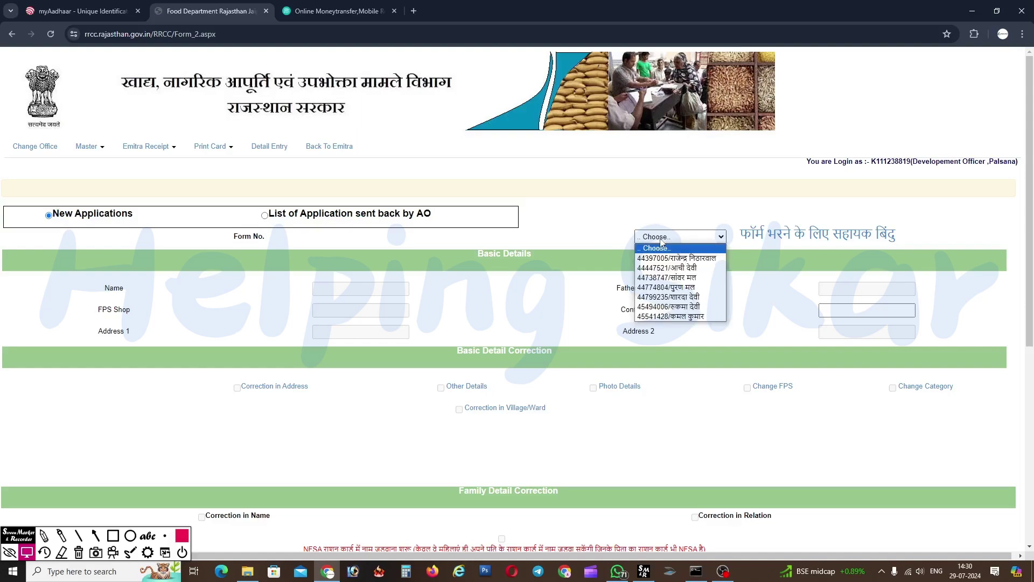
click(682, 318)
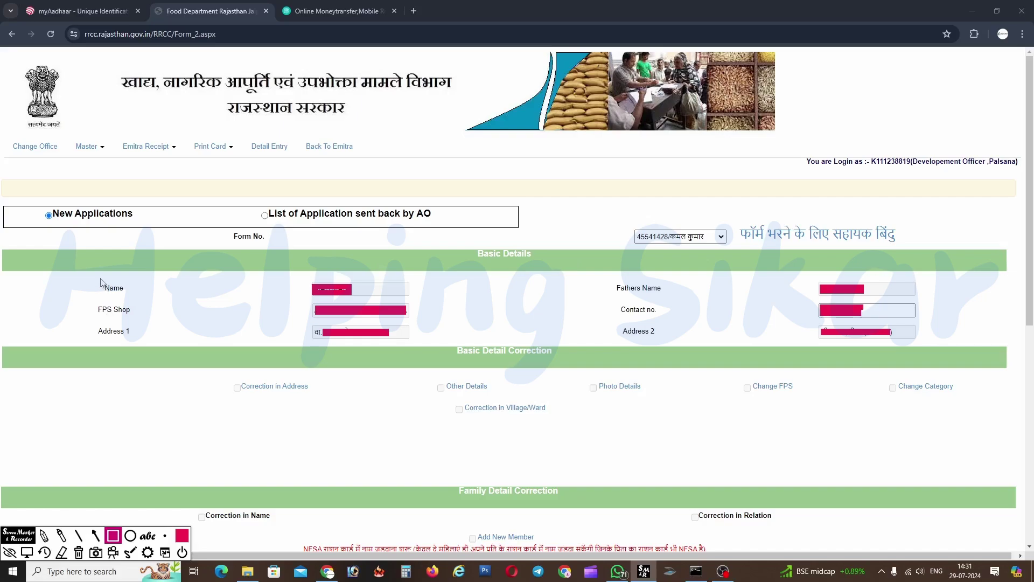
click(26, 554)
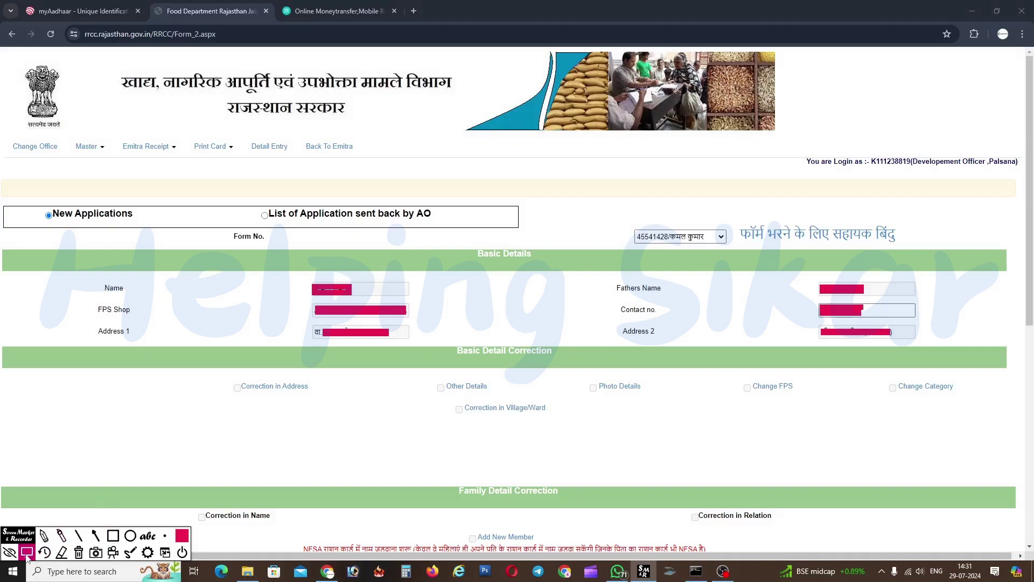
drag(105, 307, 151, 337)
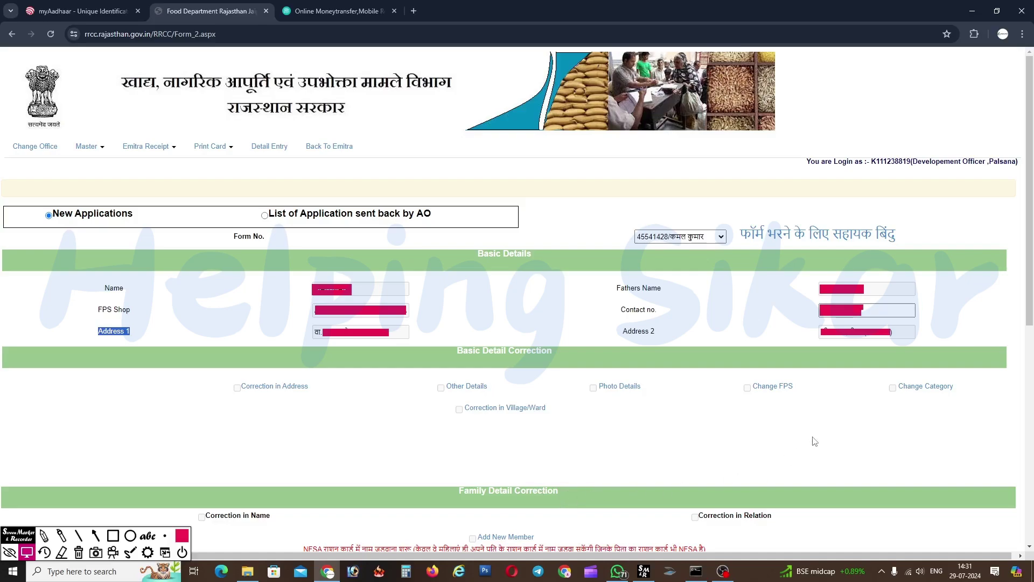
scroll(187, 444, down, 8)
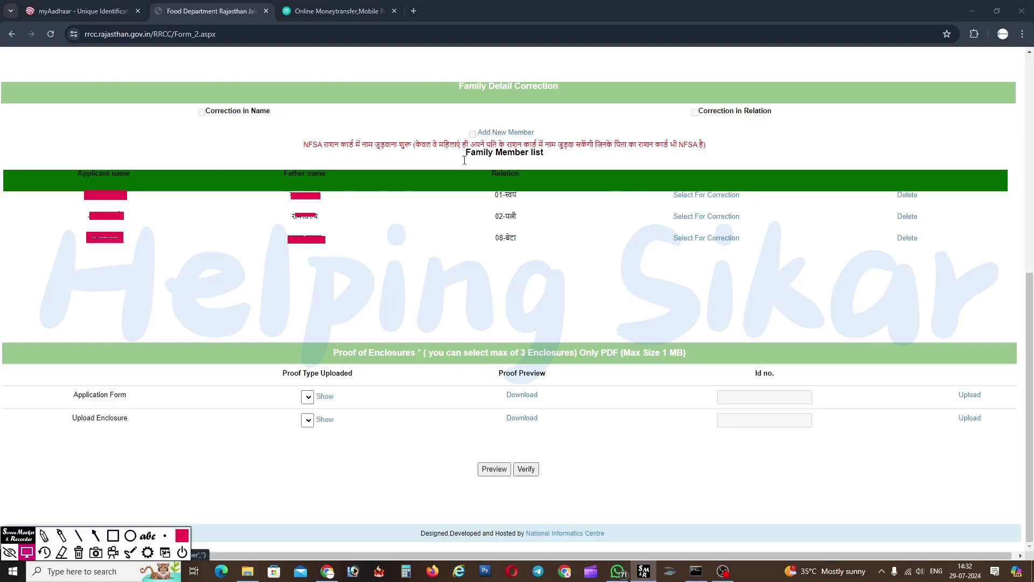
drag(38, 173, 368, 298)
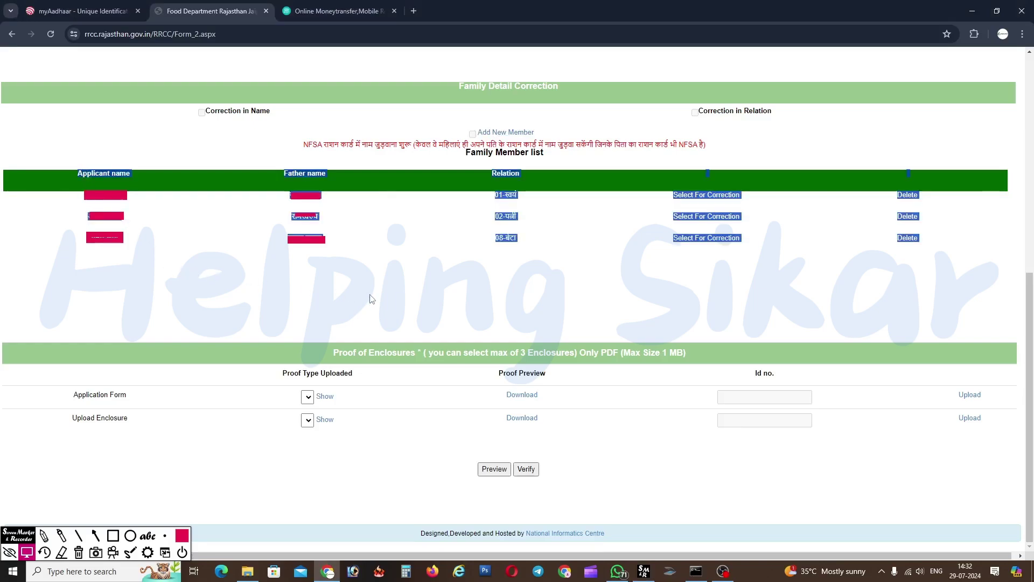
click(384, 194)
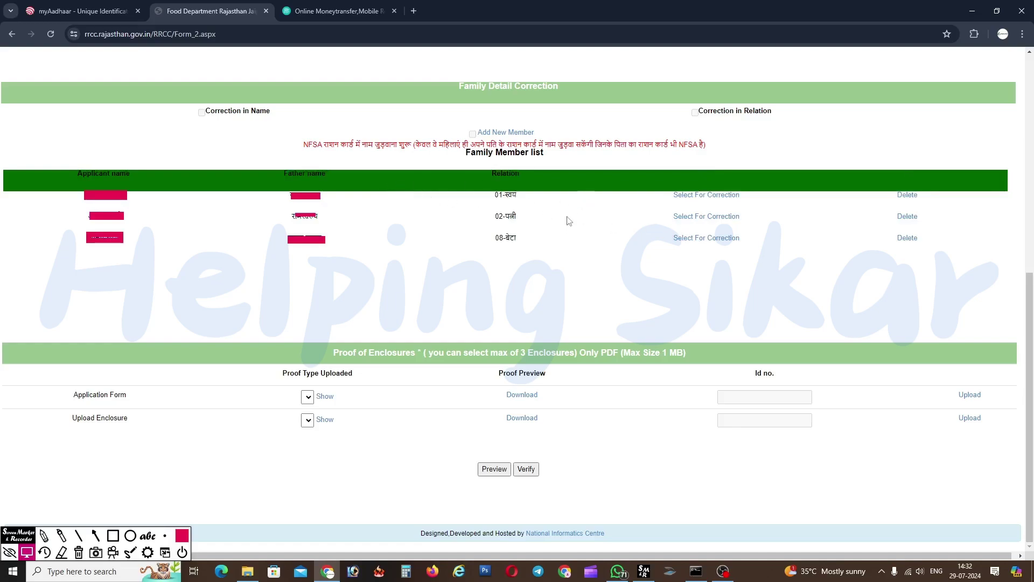
- Open the form for adding a new member and outline the name, mother, father and spouse name fields with green rectangles
click(520, 136)
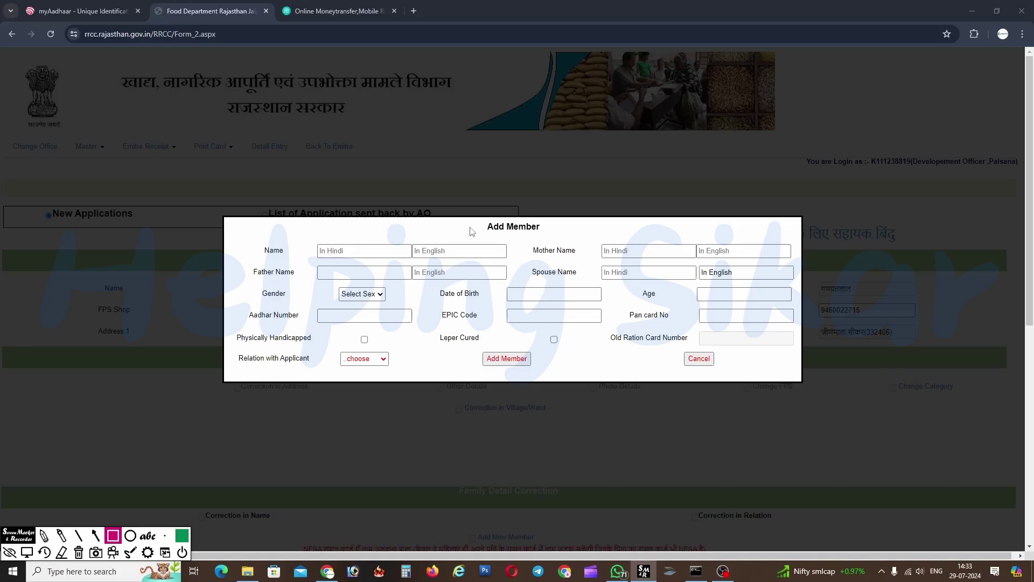
click(321, 251)
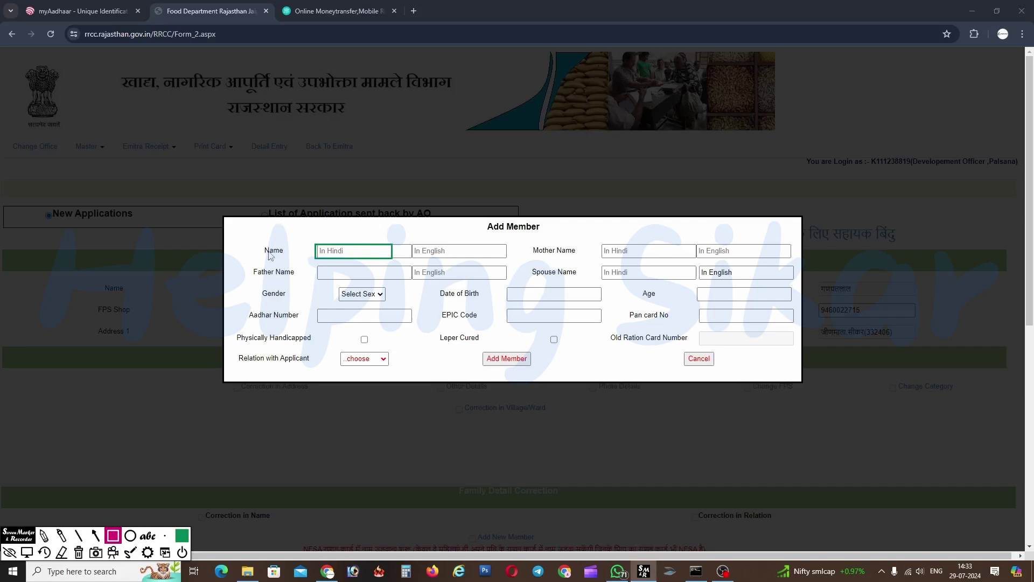
drag(419, 240, 467, 259)
drag(605, 237, 651, 256)
drag(701, 232, 739, 257)
mouse_move(319, 266)
mouse_down()
mouse_move(388, 286)
mouse_move(460, 289)
mouse_move(458, 279)
mouse_up()
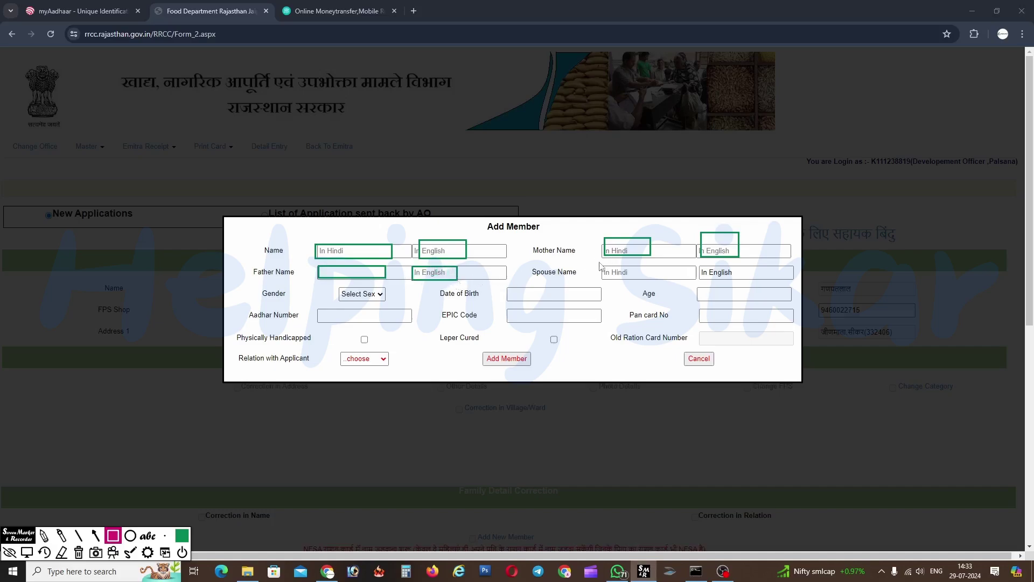
mouse_move(601, 267)
mouse_down()
mouse_move(627, 287)
mouse_move(650, 280)
mouse_up()
mouse_move(700, 267)
mouse_down()
mouse_move(733, 288)
mouse_move(736, 279)
mouse_up()
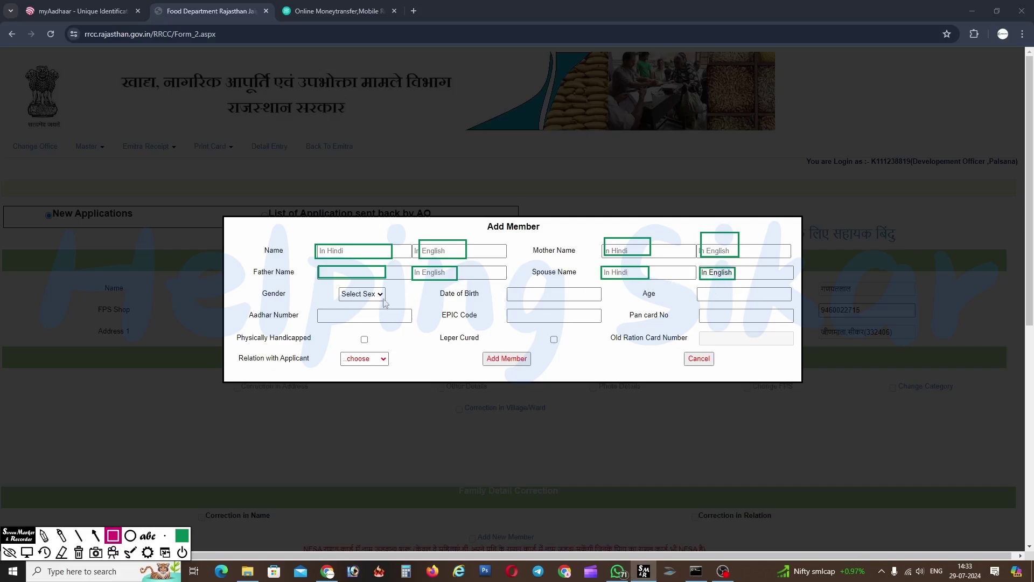
- Examine the gender choices, date of birth calendar and age field in the Add Member form
click(27, 552)
click(359, 293)
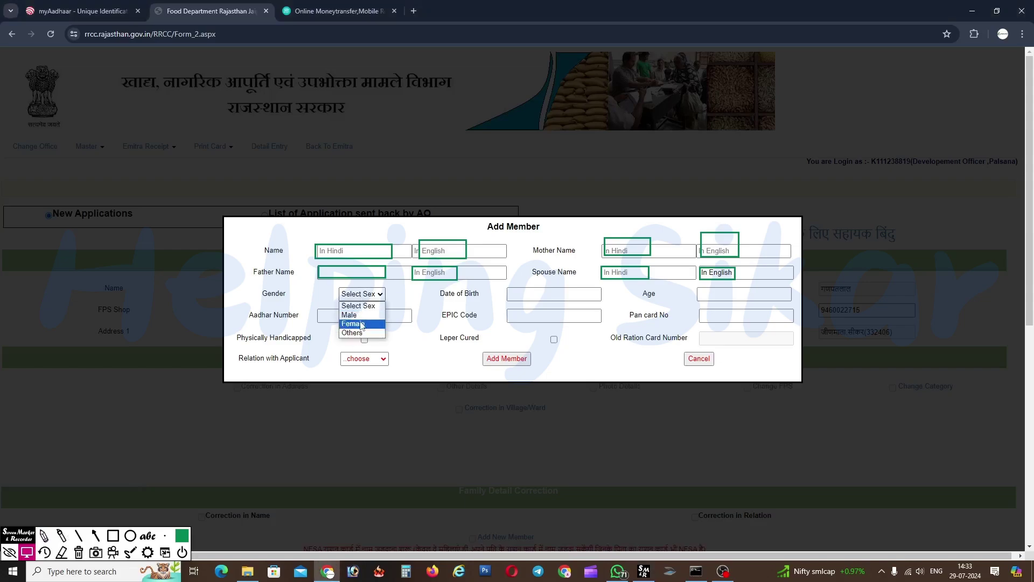
click(541, 293)
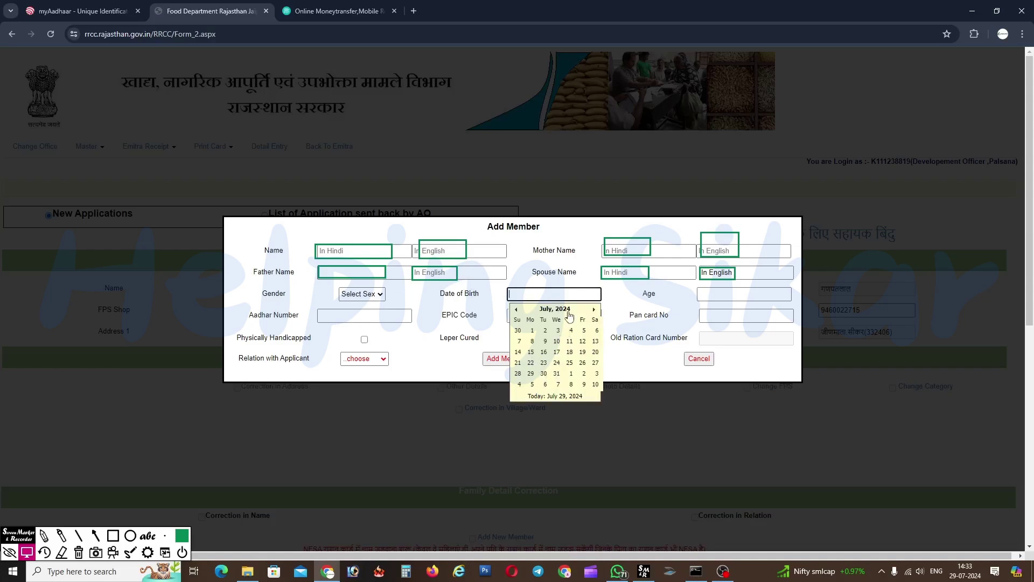
click(627, 302)
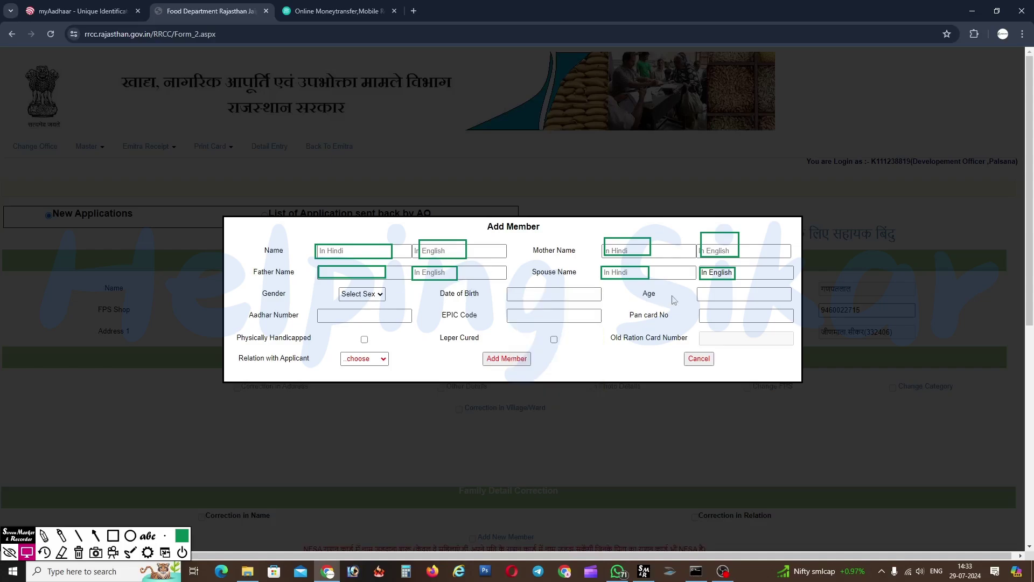
double_click(645, 295)
- Examine the Aadhar number, EPIC code and PAN card fields and the list of relations with the applicant
shift+click(269, 317)
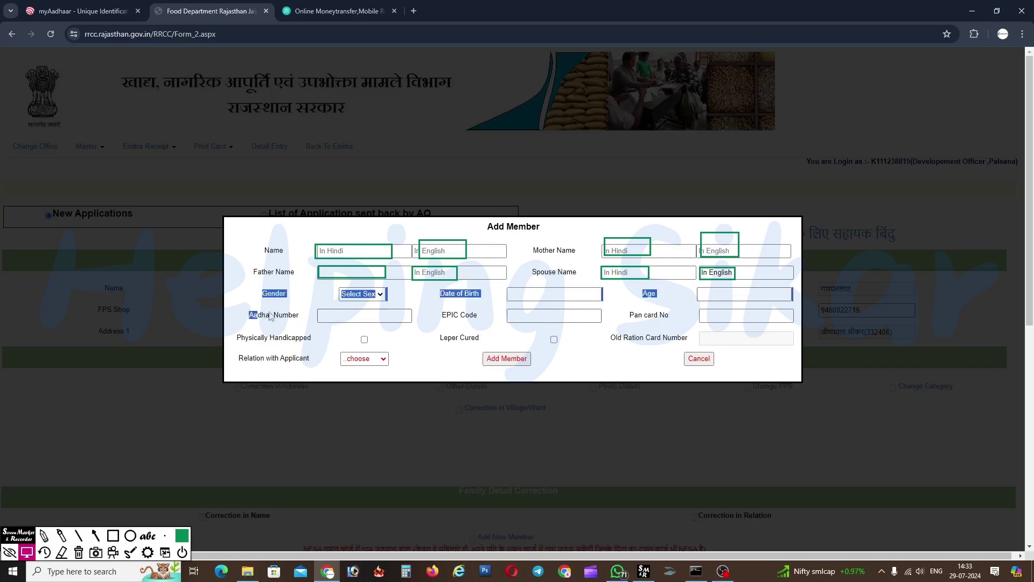
click(304, 316)
click(330, 314)
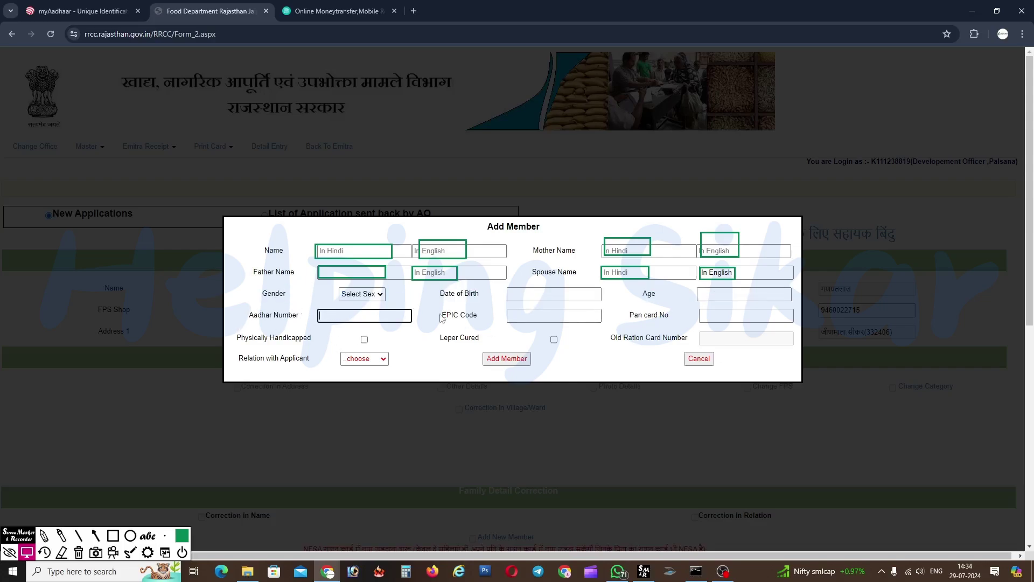
click(528, 314)
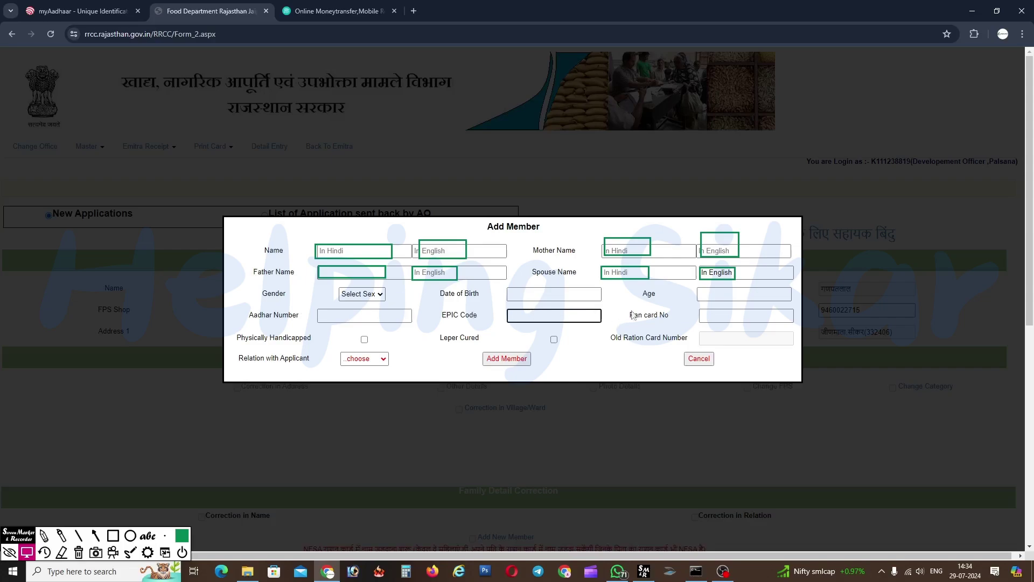
click(710, 315)
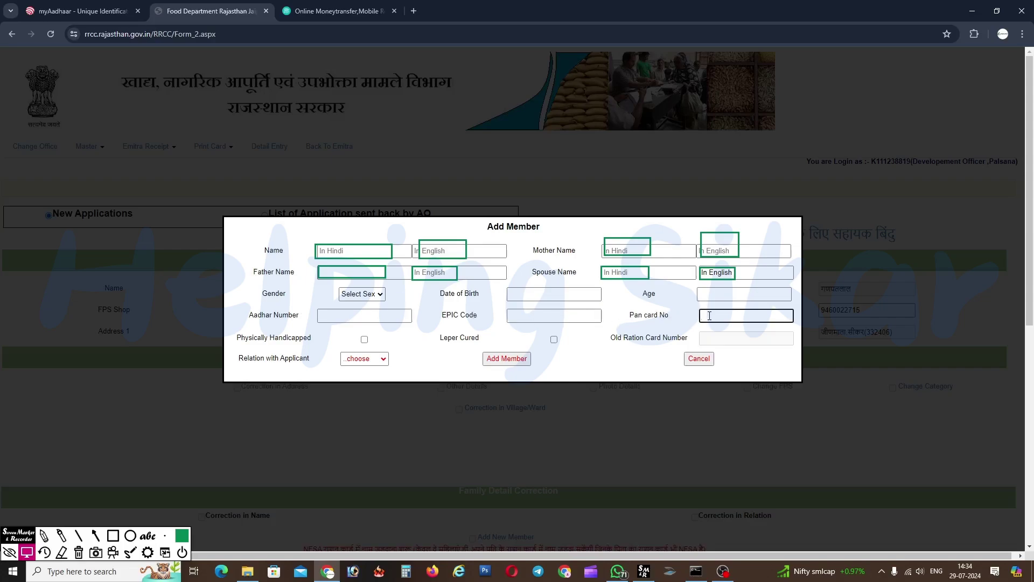
click(687, 333)
click(372, 360)
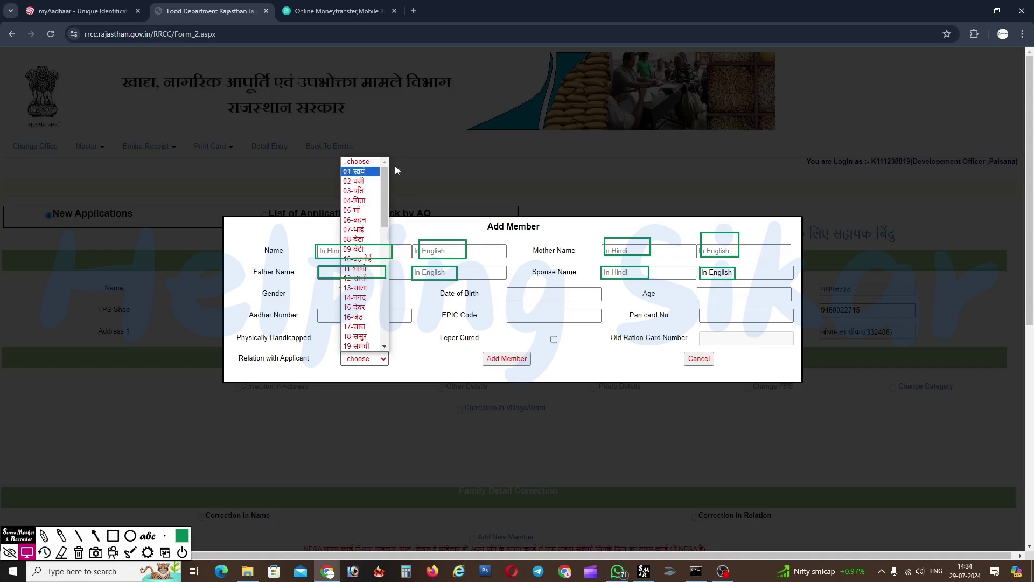
scroll(377, 302, down, 7)
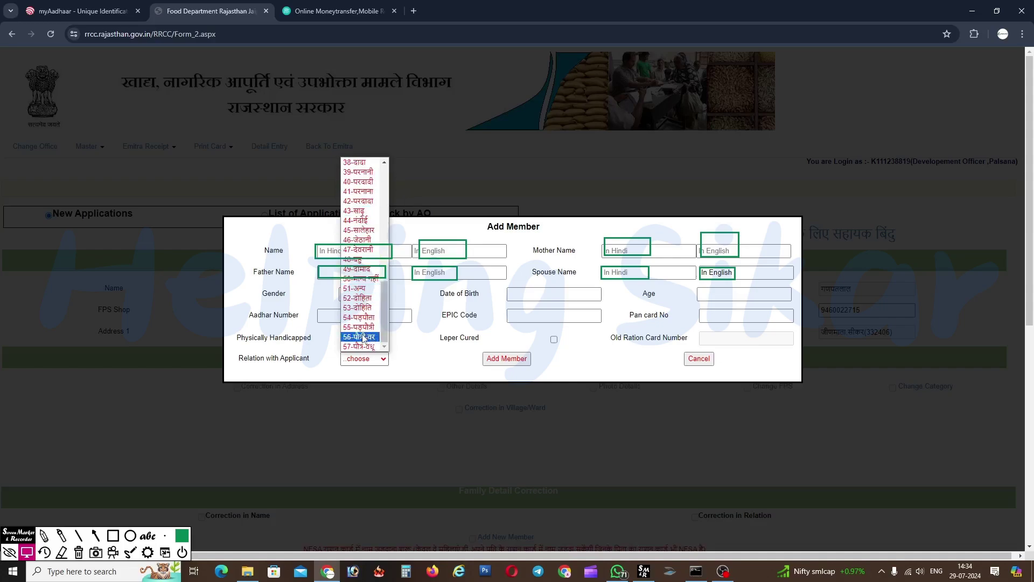
click(432, 369)
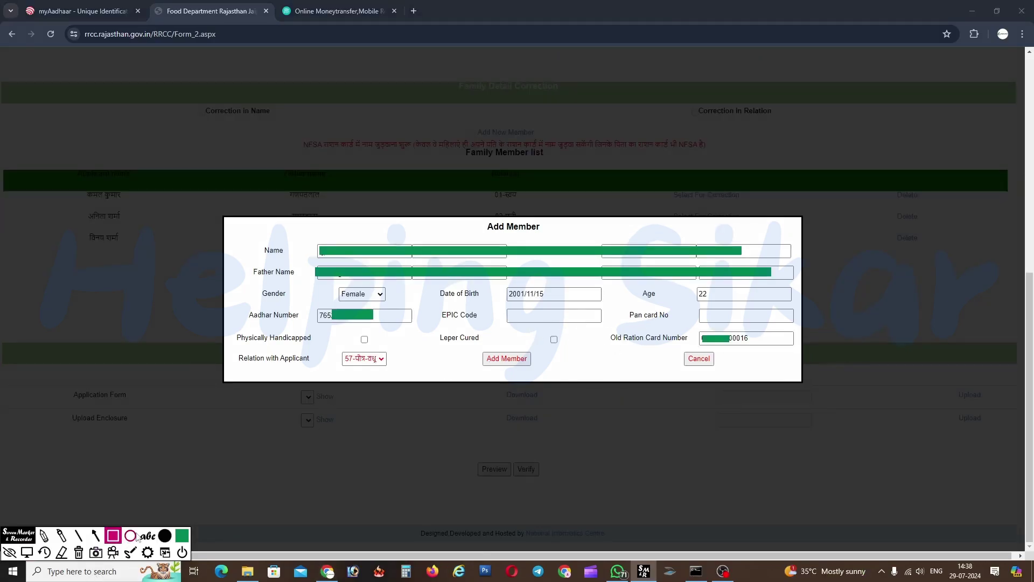
- Reduce the marker thickness and outline the Old Ration Card Number field with a green rectangle
click(161, 537)
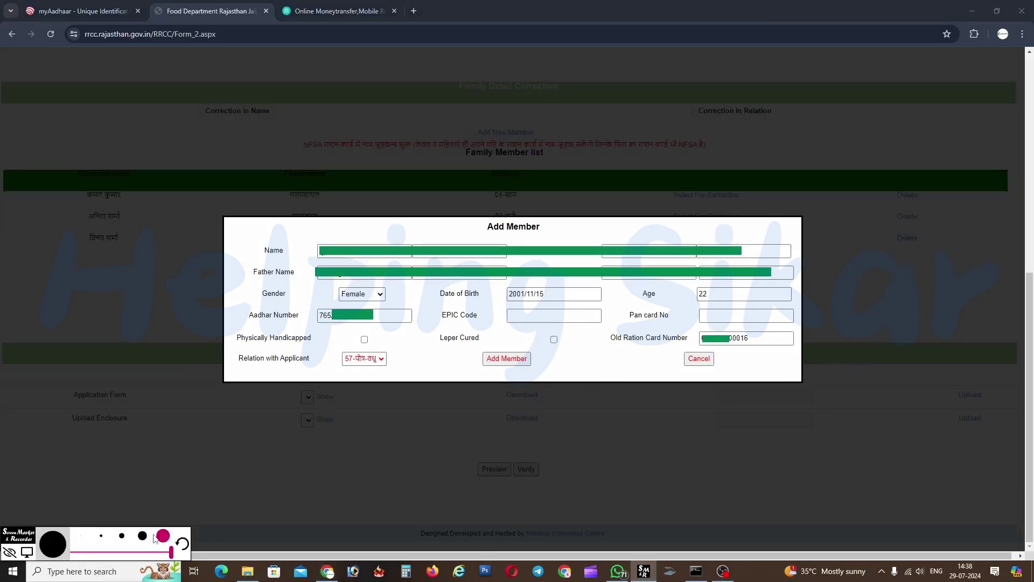
click(81, 552)
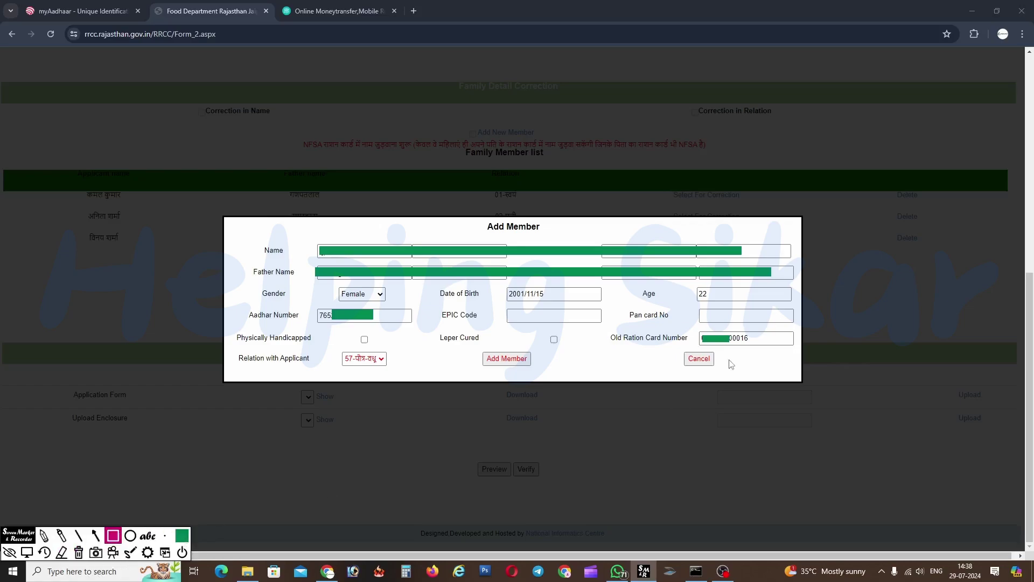
drag(604, 332, 780, 349)
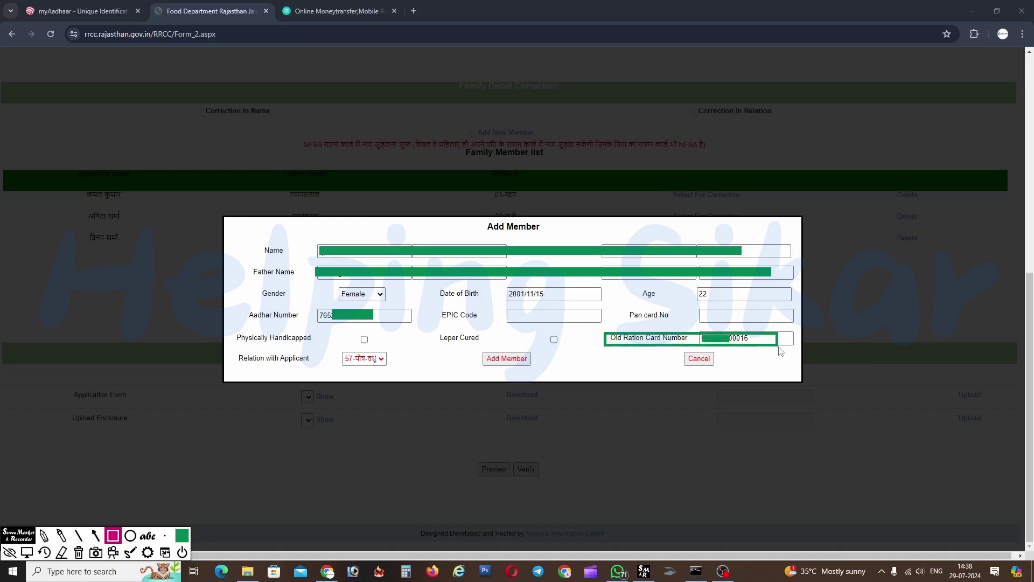